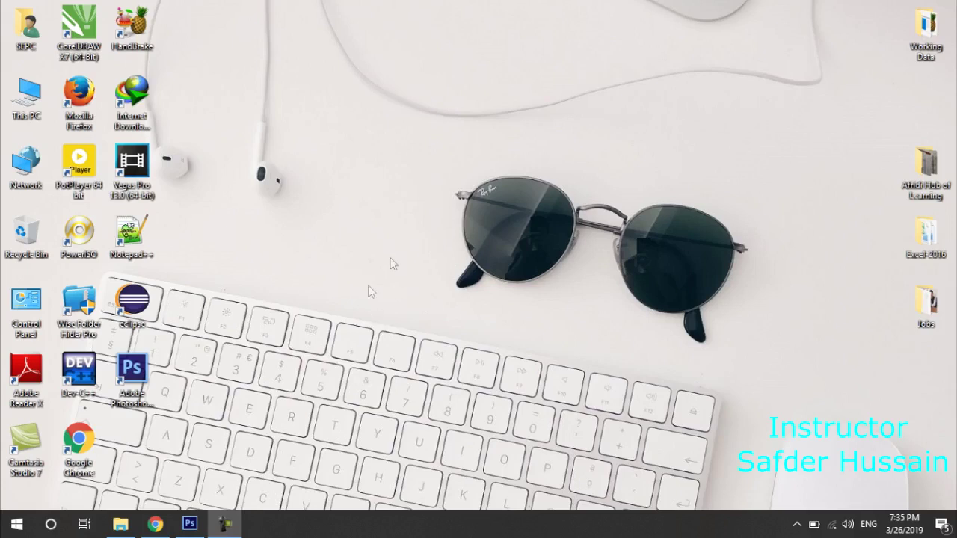
Restore the minimized Photoshop window from the taskbar so it fills the screen
click(189, 523)
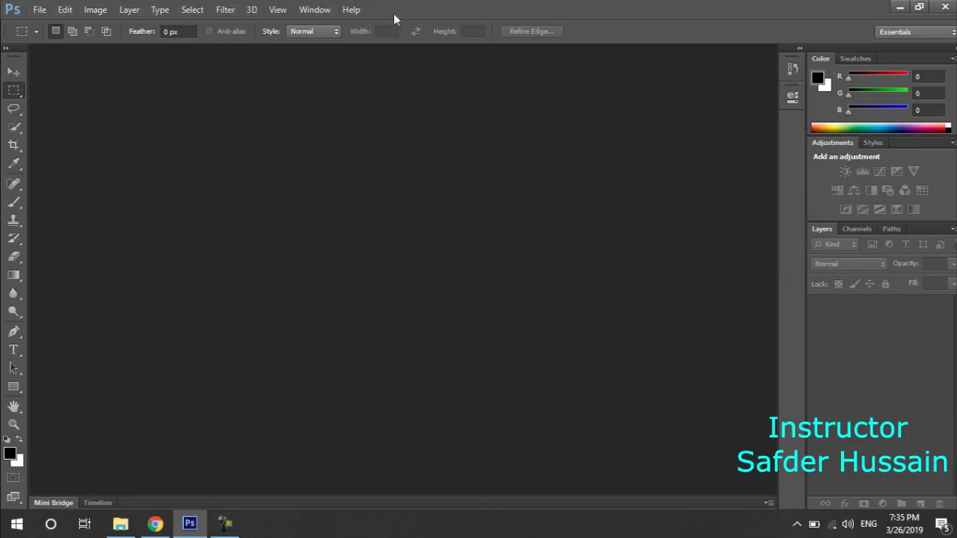
click(40, 10)
click(352, 12)
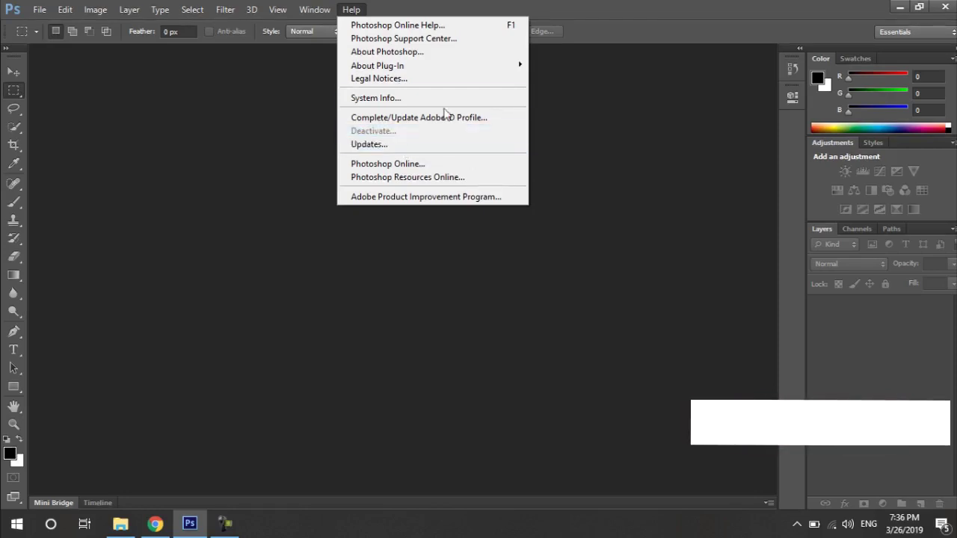
click(431, 54)
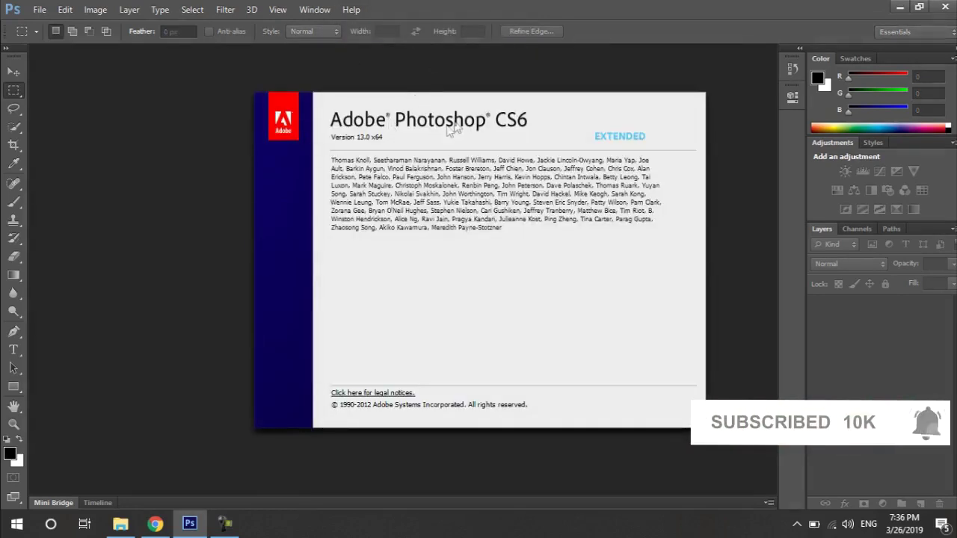
click(491, 106)
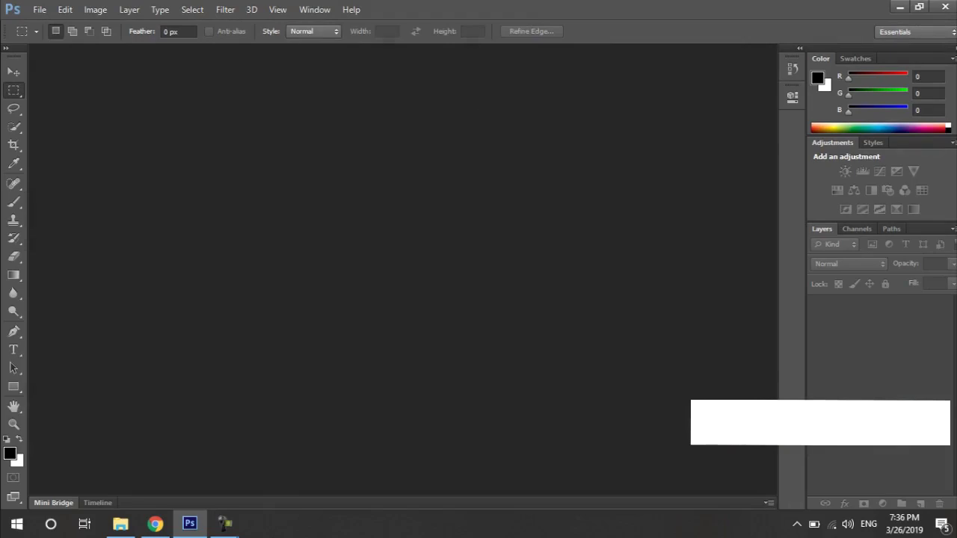
click(189, 525)
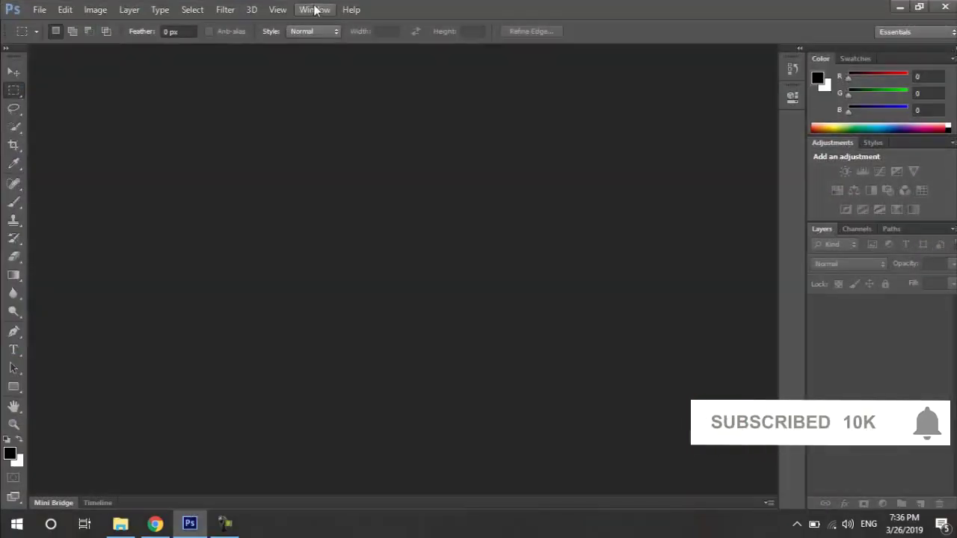
Show the Window > Workspace presets list after opening and dismissing the Window menu twice
click(314, 9)
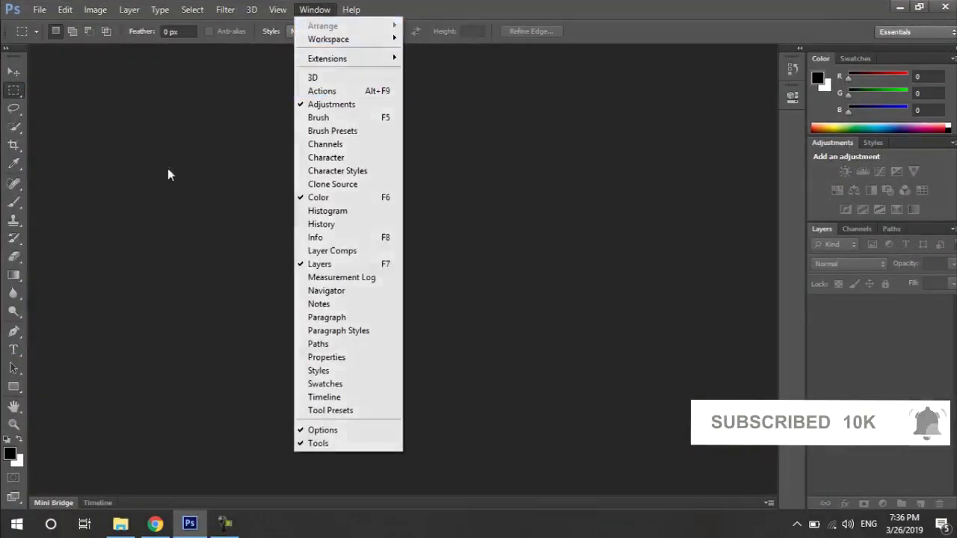
click(182, 160)
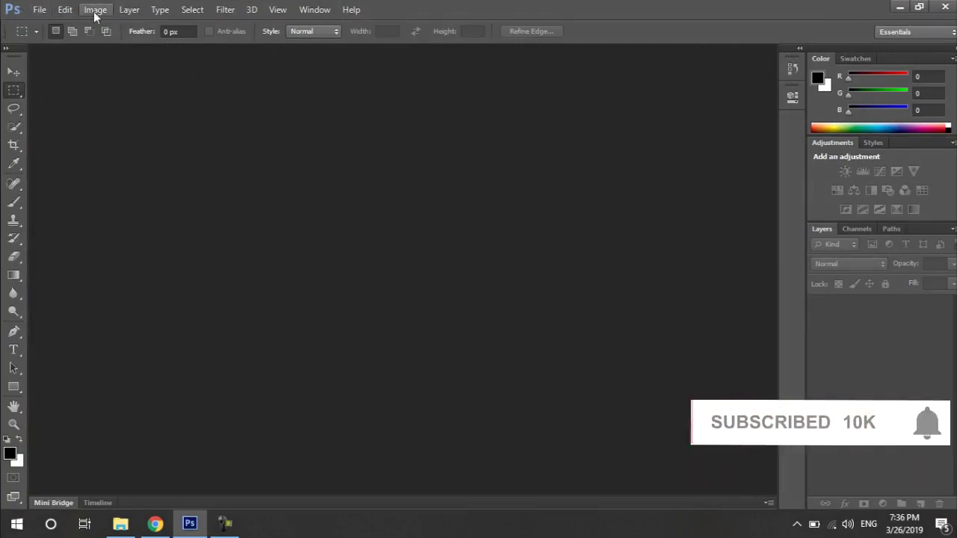
click(324, 15)
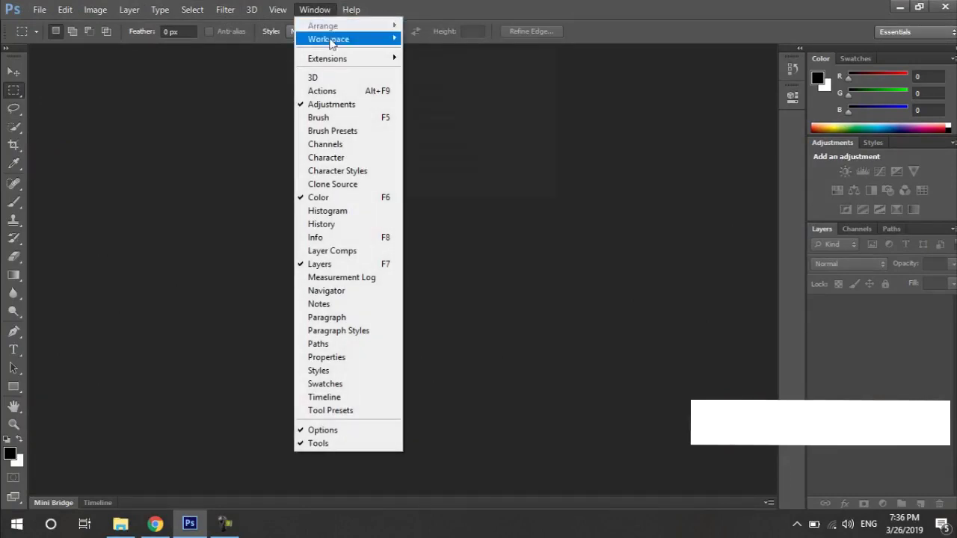
mouse_move(328, 39)
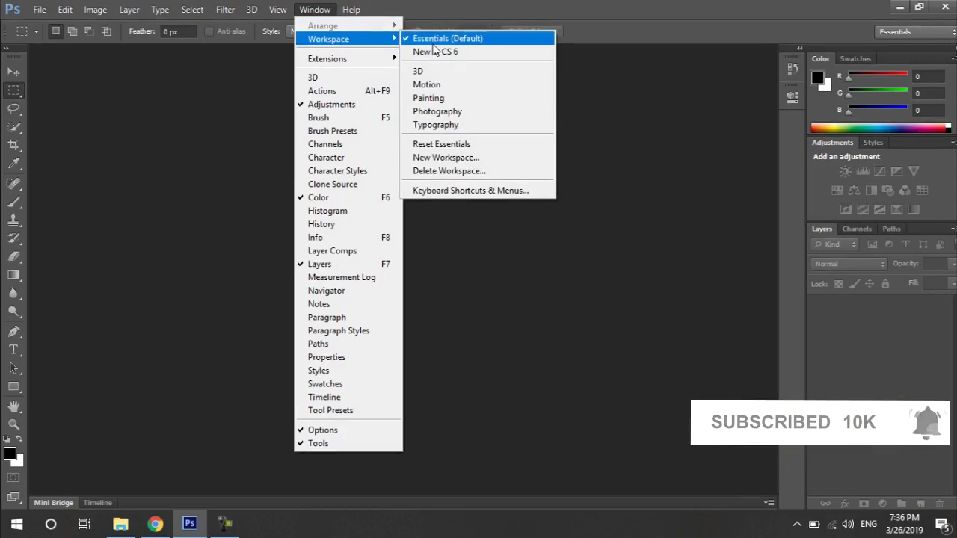
click(105, 93)
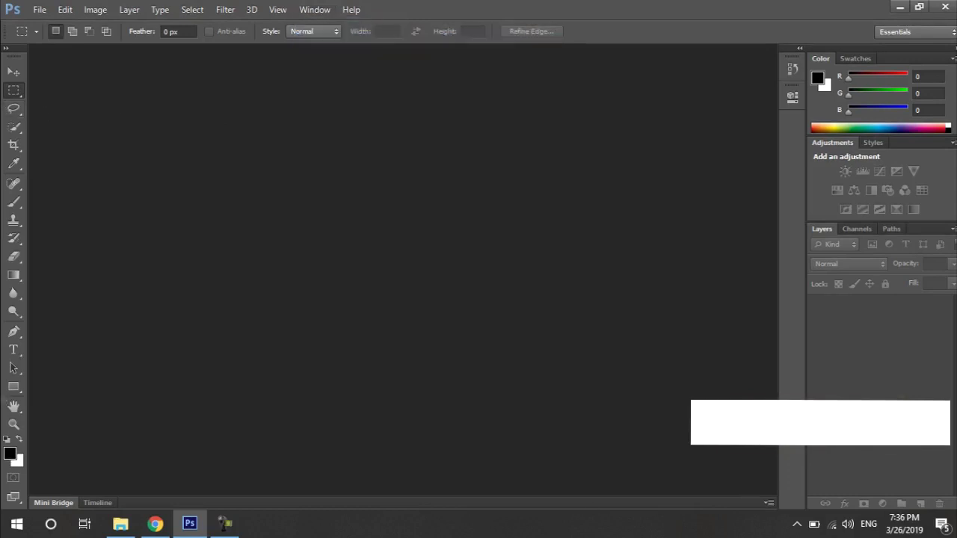
click(315, 9)
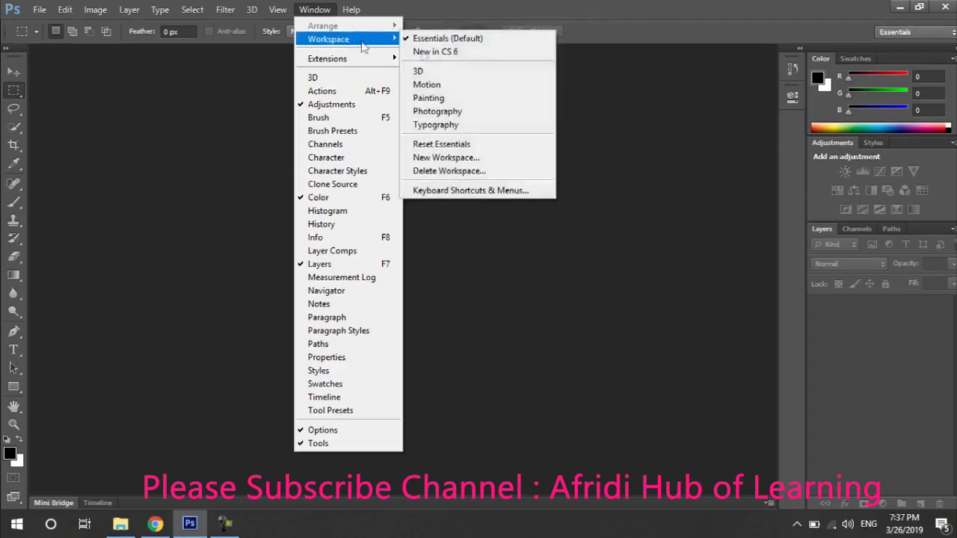
mouse_move(328, 39)
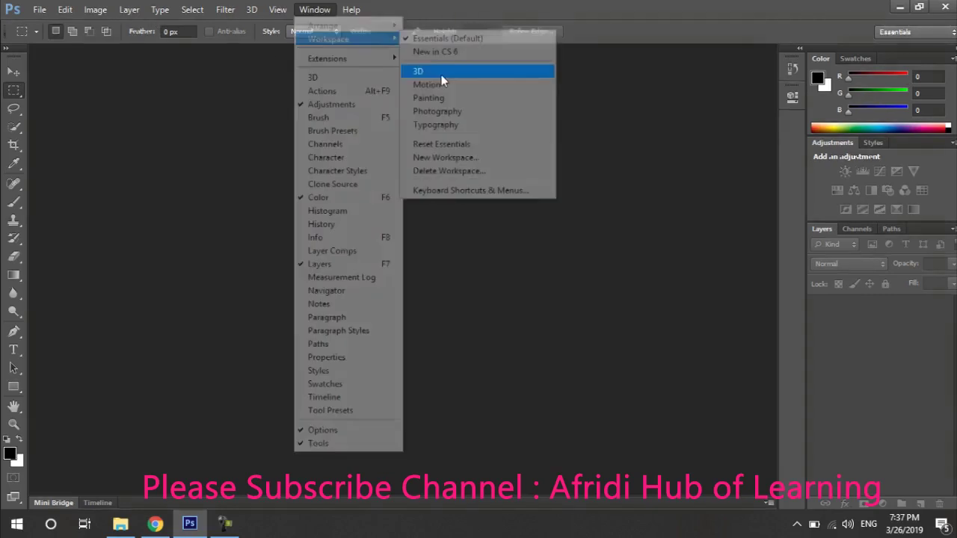
Switch the interface to the 3D workspace, then back to Essentials
click(441, 75)
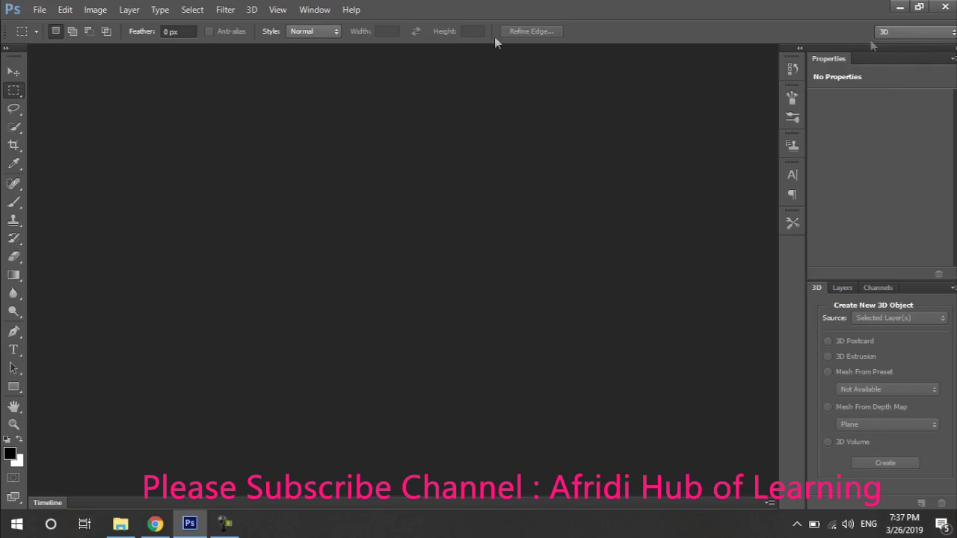
click(314, 9)
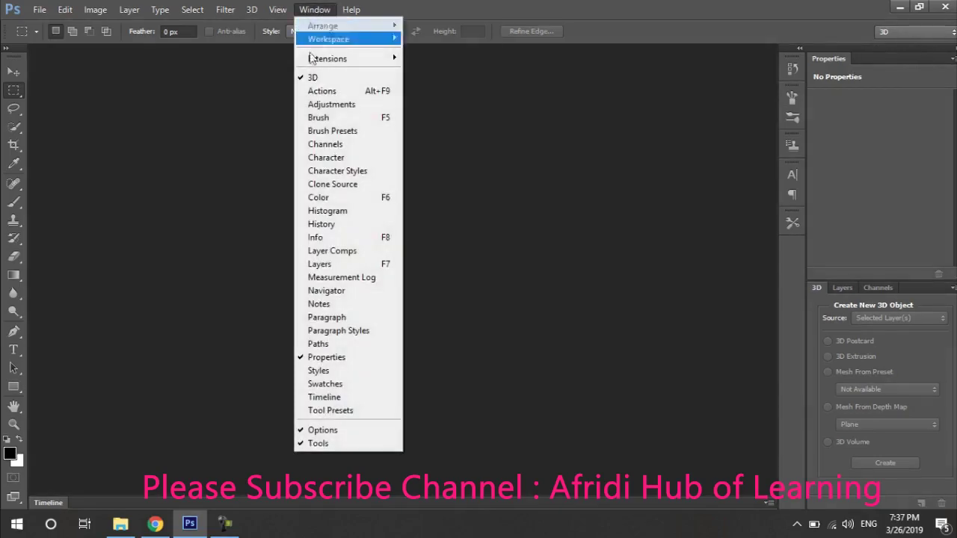
mouse_move(329, 39)
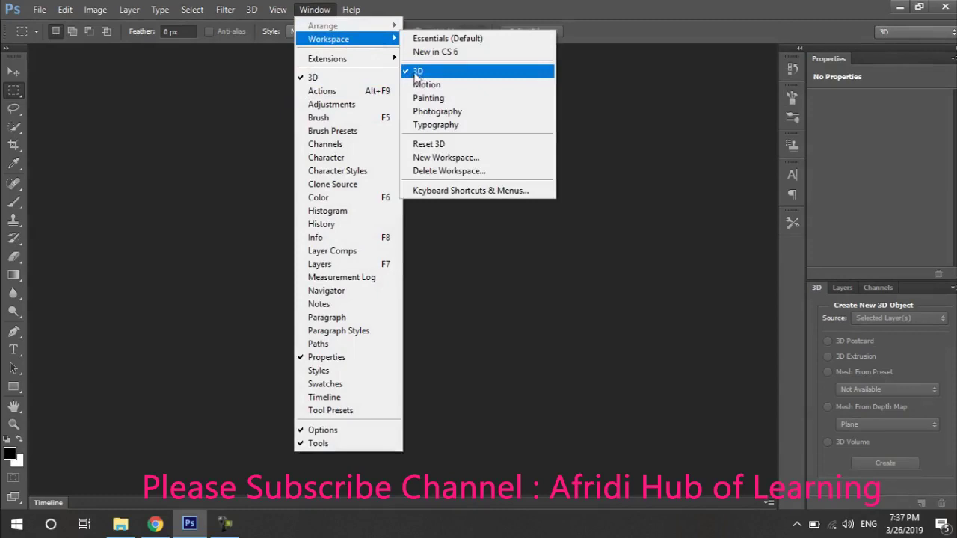
click(441, 40)
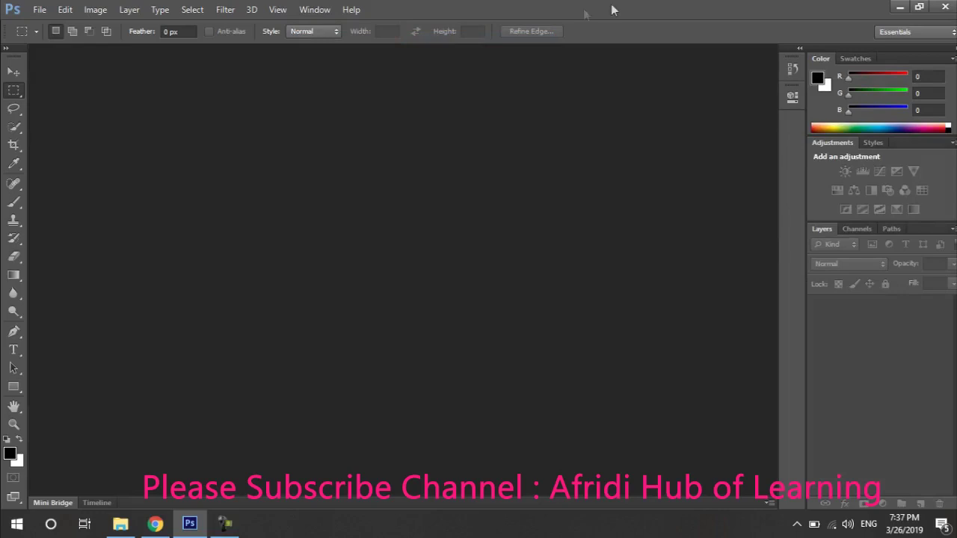
Glance at the Window menu and workspace switcher list, closing both without changing workspace
click(315, 9)
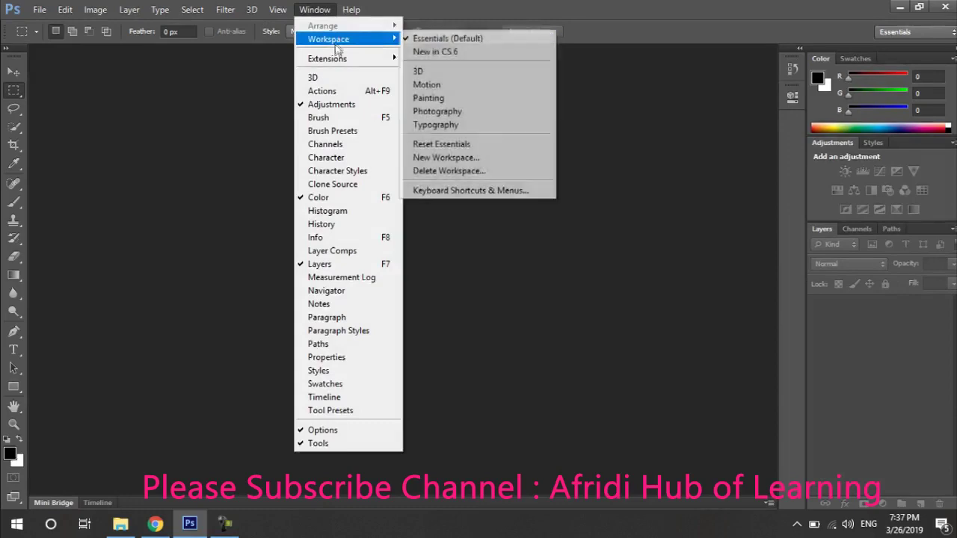
click(887, 35)
click(937, 38)
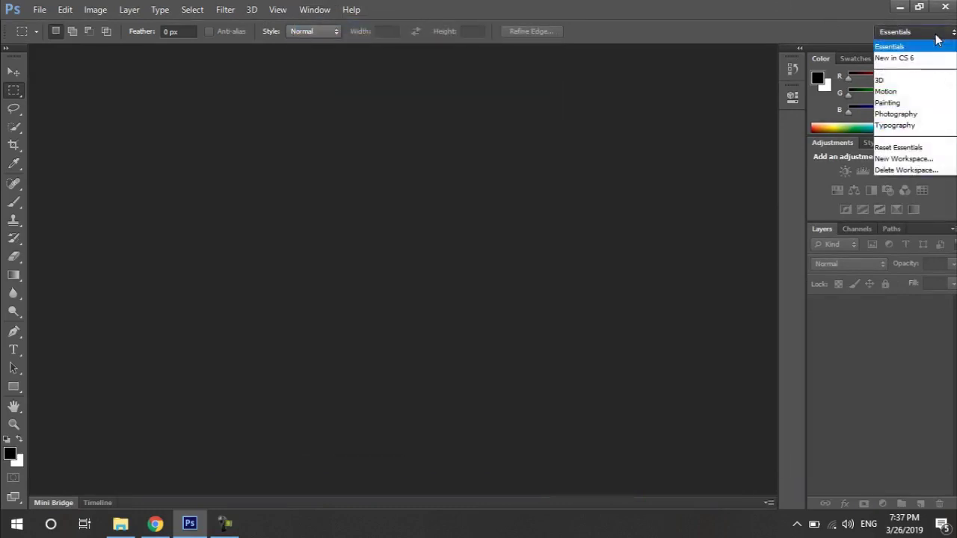
click(473, 184)
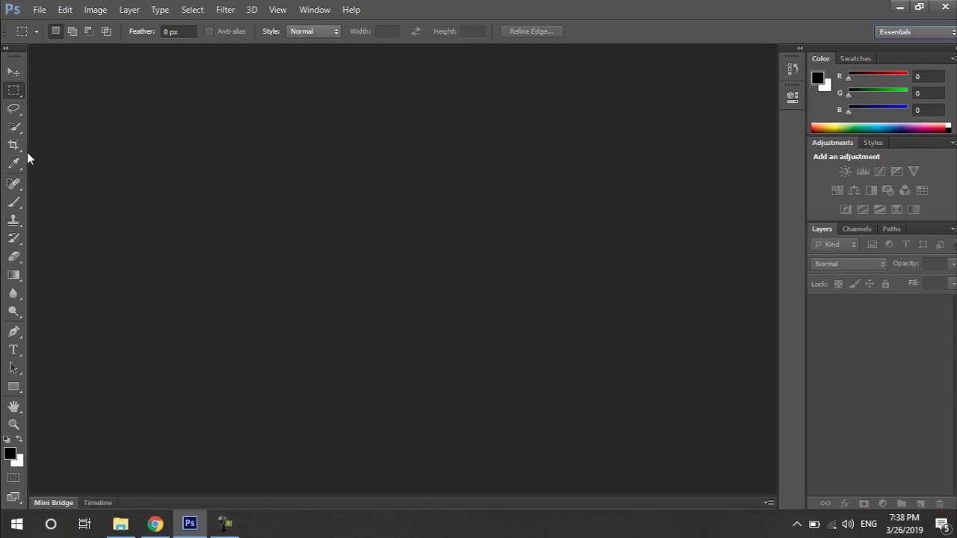
Cycle through Move, Marquee, Lasso, Quick Selection, Crop, Eyedropper, Spot Healing, Brush, Clone Stamp, ending on History Brush
click(14, 71)
click(16, 92)
click(15, 110)
click(16, 129)
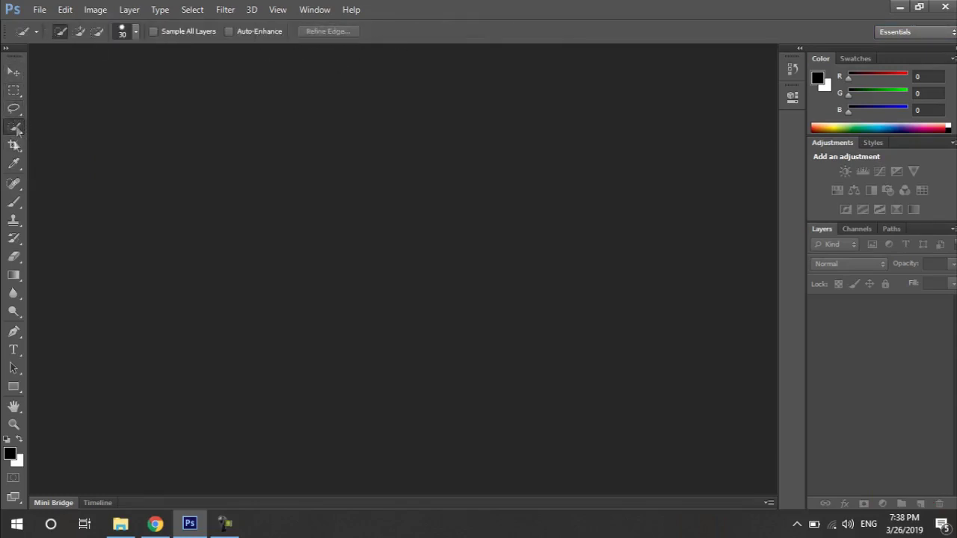
click(14, 146)
click(13, 164)
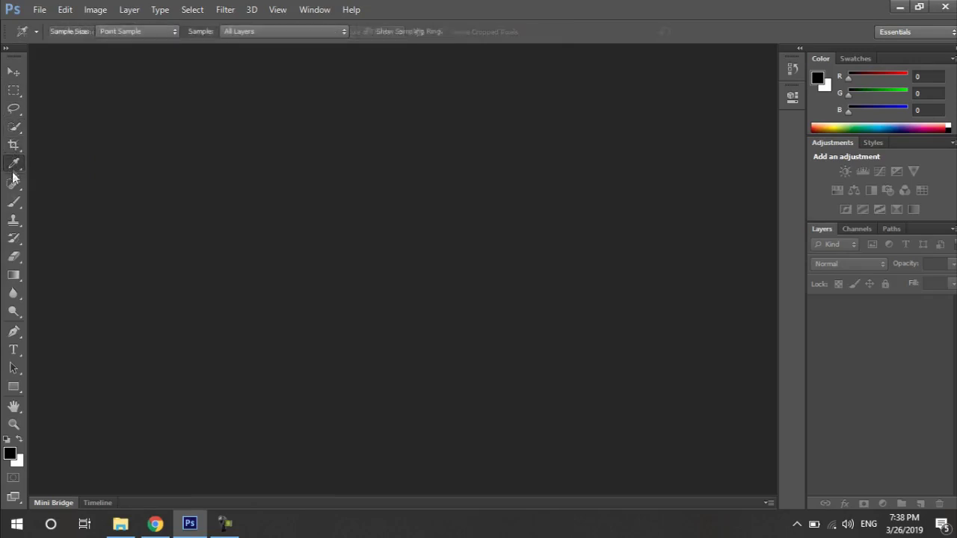
click(14, 183)
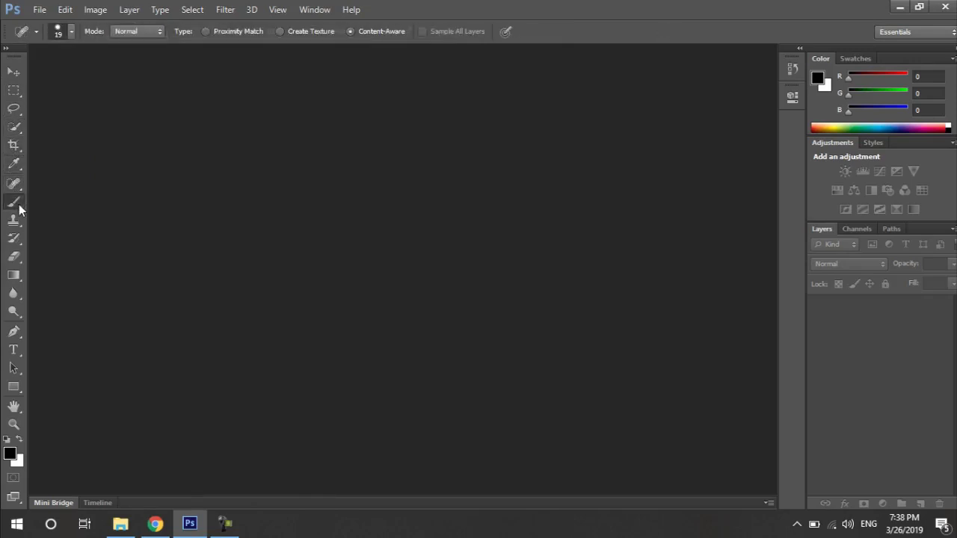
click(14, 203)
click(15, 221)
click(15, 238)
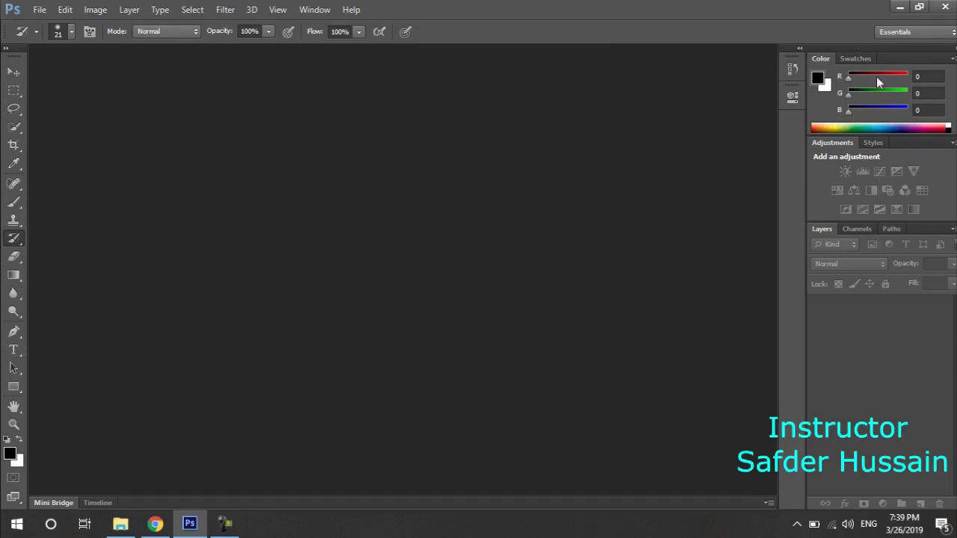
Browse the Swatches, Styles, Channels and Layers panels, then float and close the Color panel
click(847, 59)
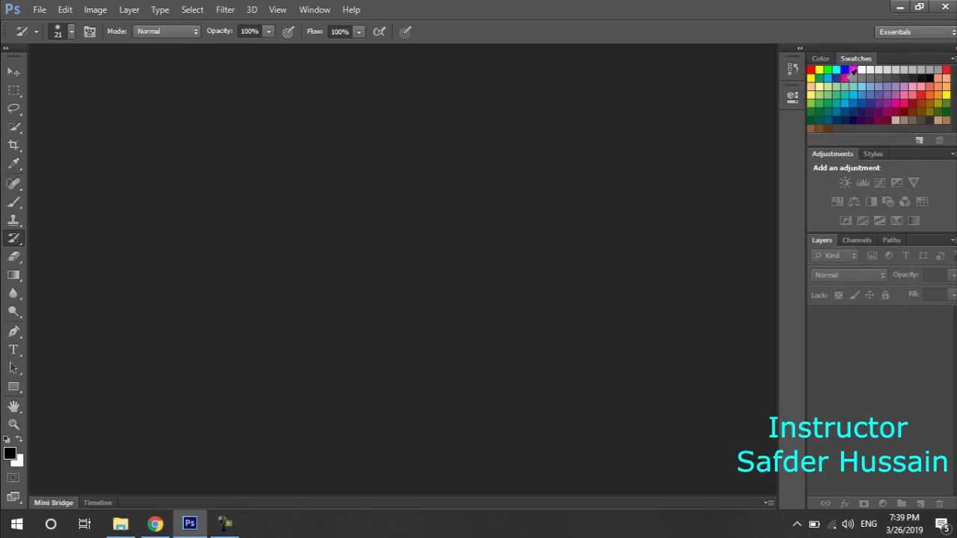
click(873, 154)
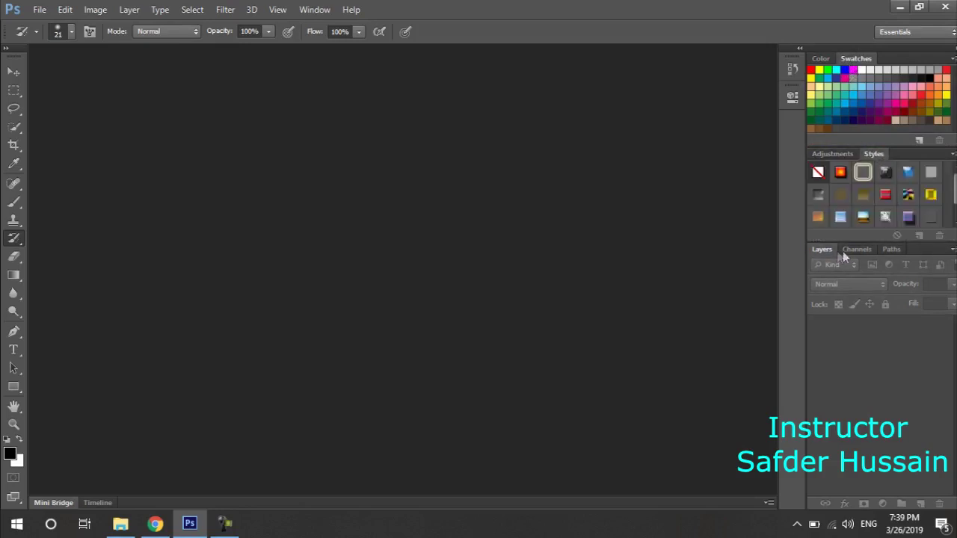
click(858, 251)
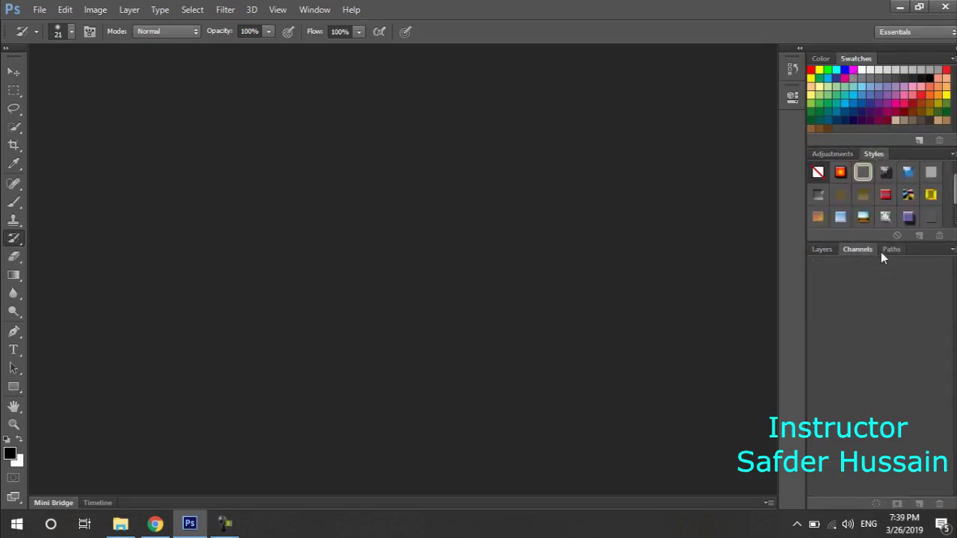
click(830, 249)
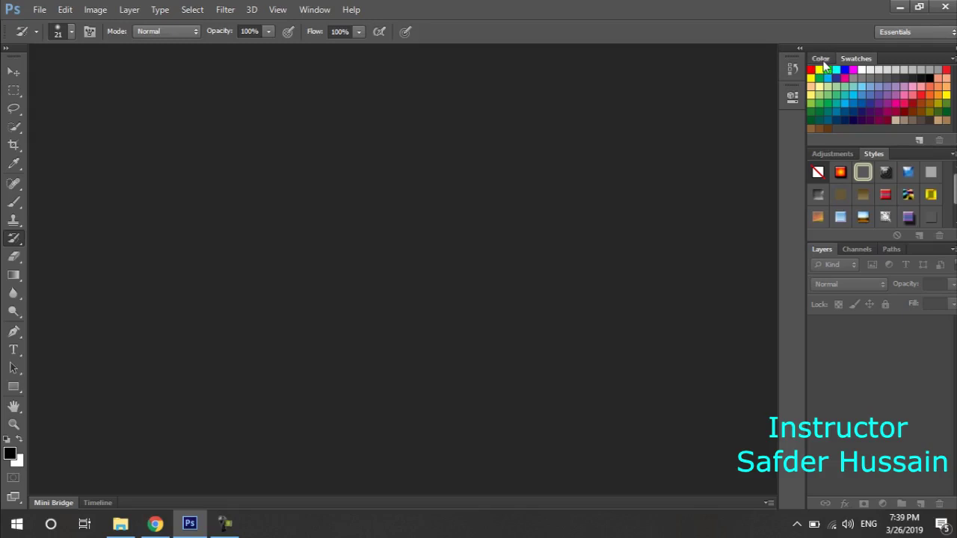
drag(821, 59, 506, 152)
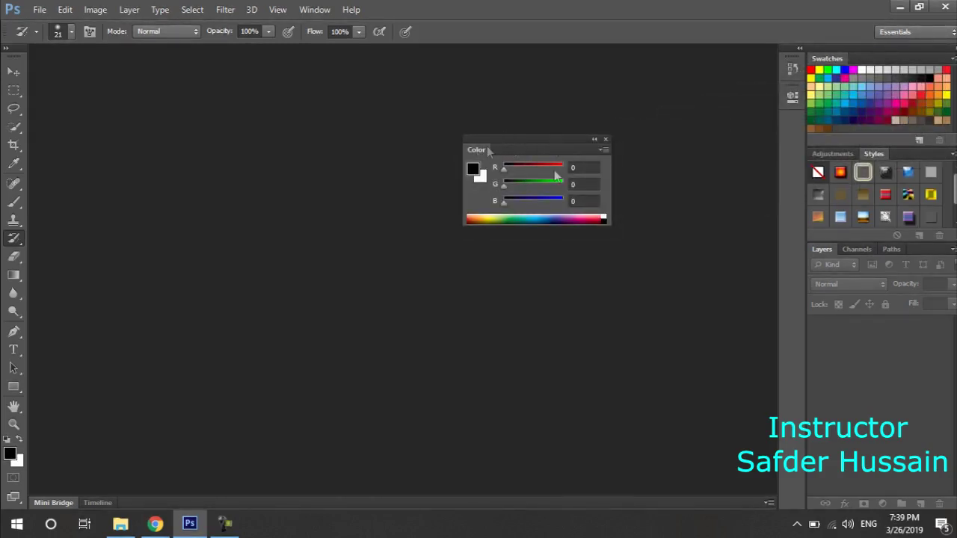
click(606, 139)
Detach the Styles panel and dock it as its own group
drag(866, 155, 860, 77)
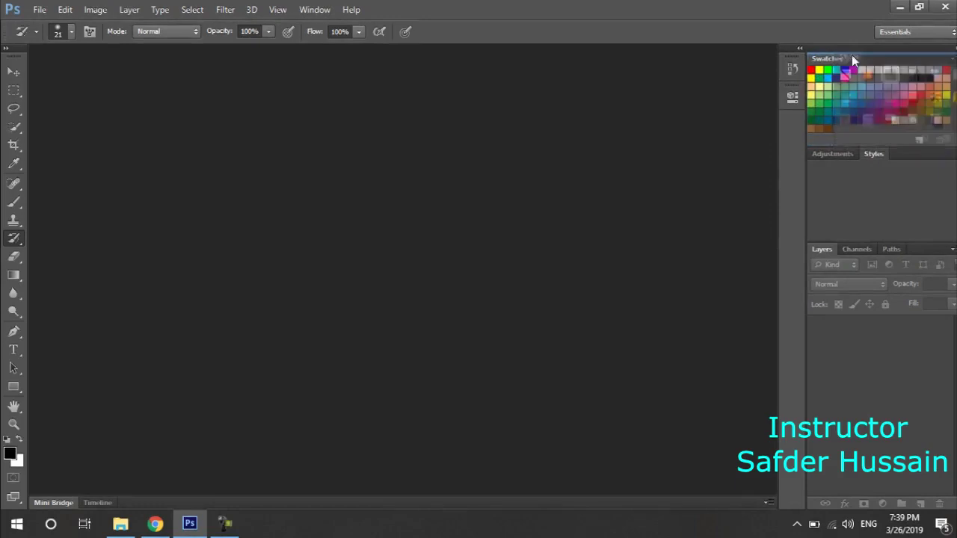
drag(860, 76, 861, 57)
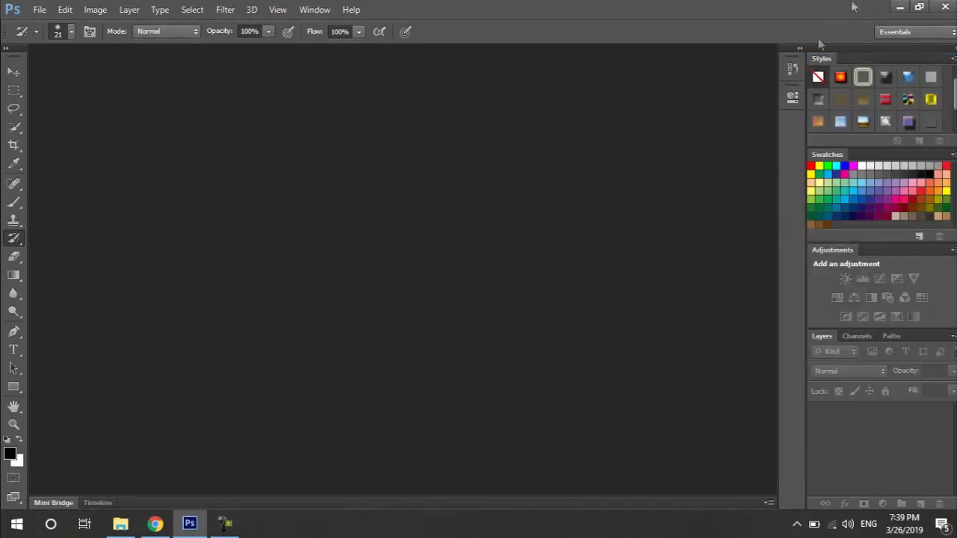
drag(826, 59, 865, 160)
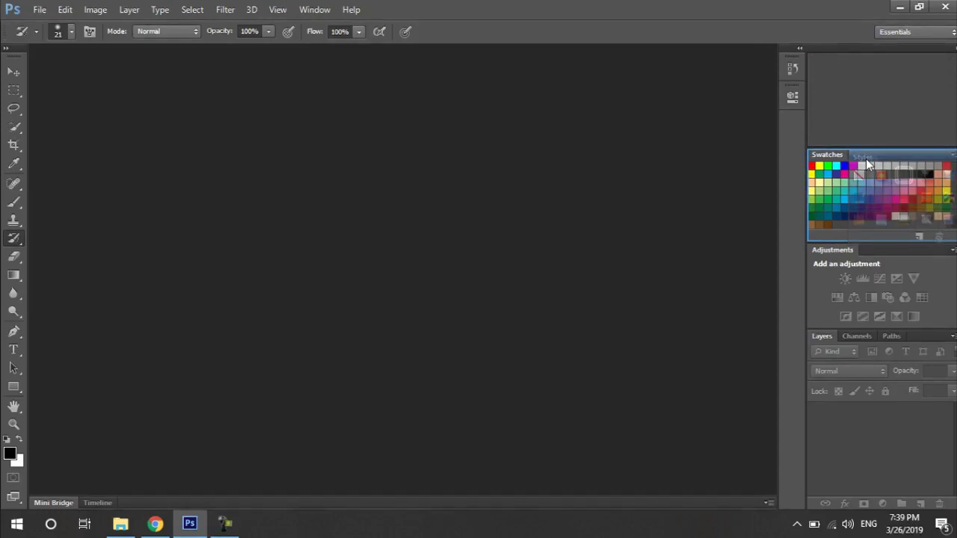
drag(866, 159, 866, 159)
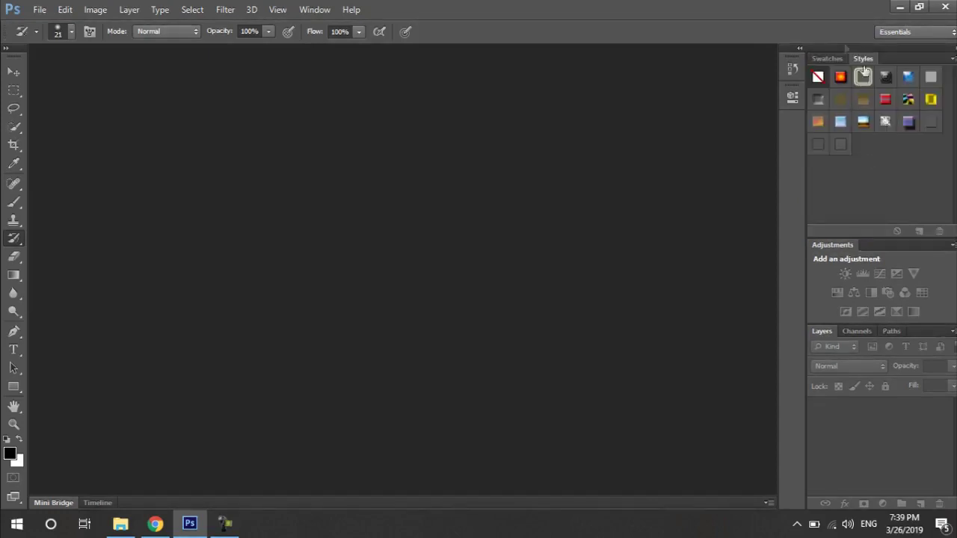
Group Swatches with Layers, Channels and Paths, and float that group over the canvas
drag(827, 58, 863, 336)
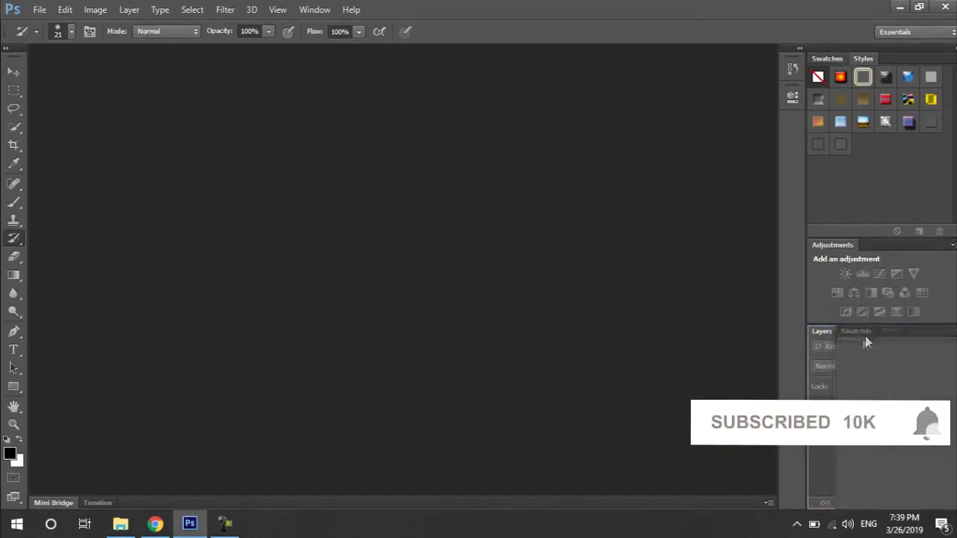
drag(861, 333, 860, 330)
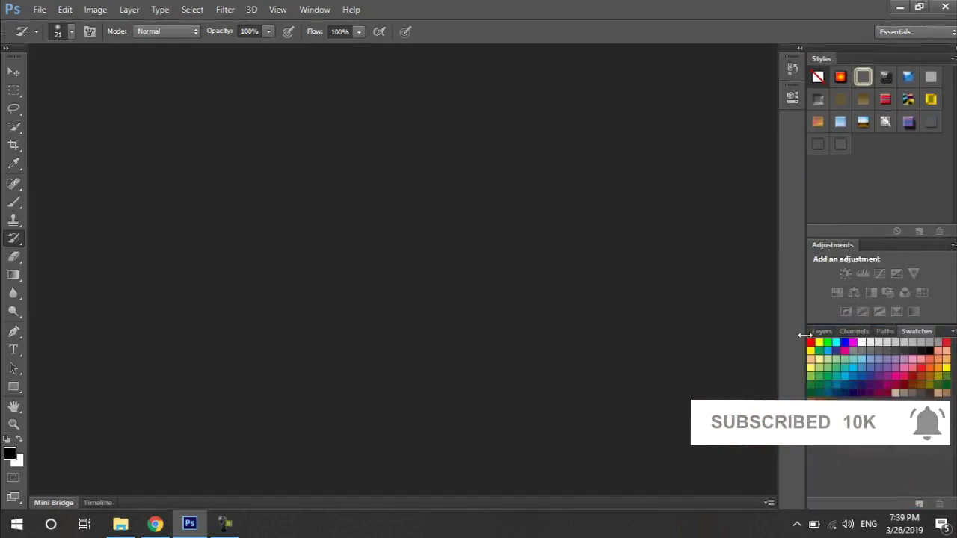
mouse_move(939, 336)
mouse_down()
mouse_move(914, 341)
mouse_move(785, 295)
mouse_move(652, 193)
mouse_up()
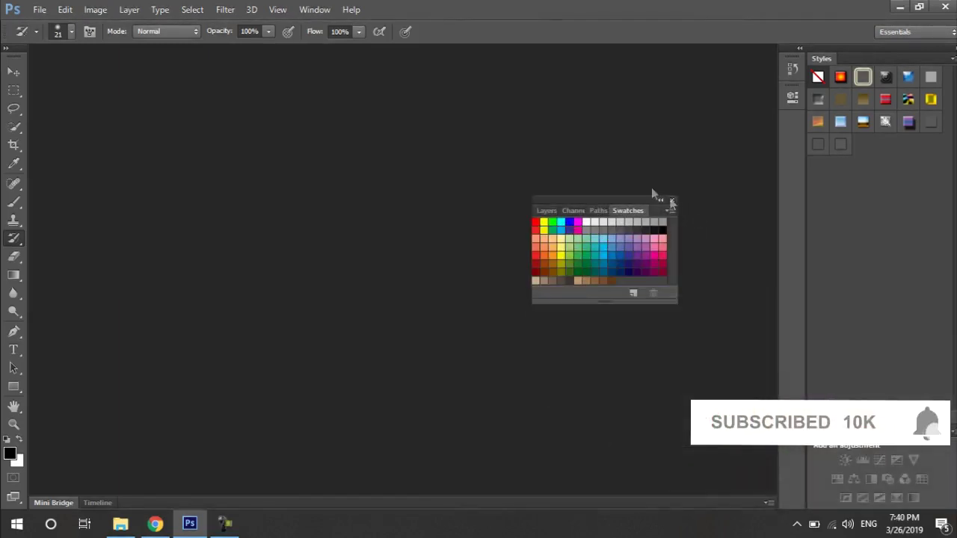
Close the floating Layers/Swatches group and the Styles panel
click(672, 201)
mouse_move(822, 59)
mouse_down()
mouse_move(632, 98)
mouse_move(614, 128)
mouse_up()
click(632, 124)
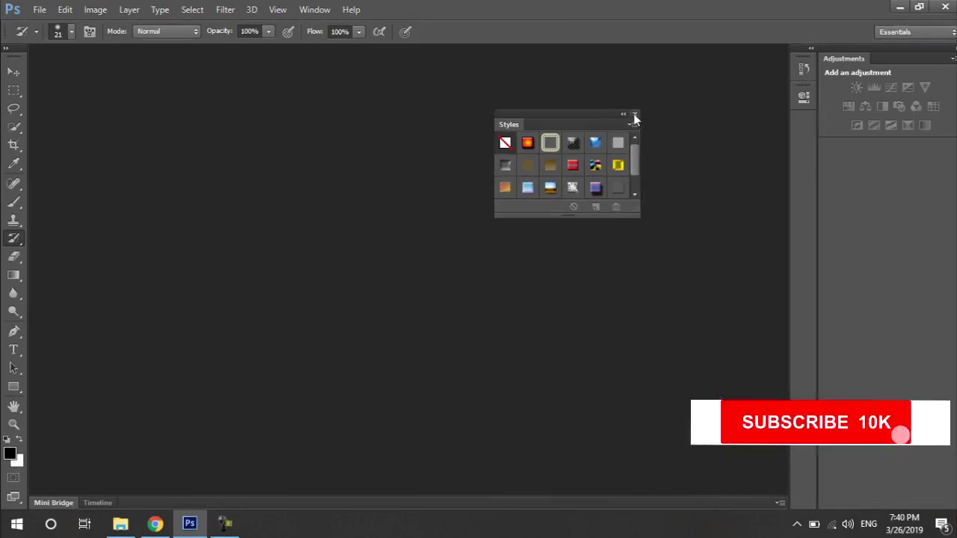
click(634, 118)
Float and close the Adjustments panel and the Tools panel
drag(895, 57, 579, 100)
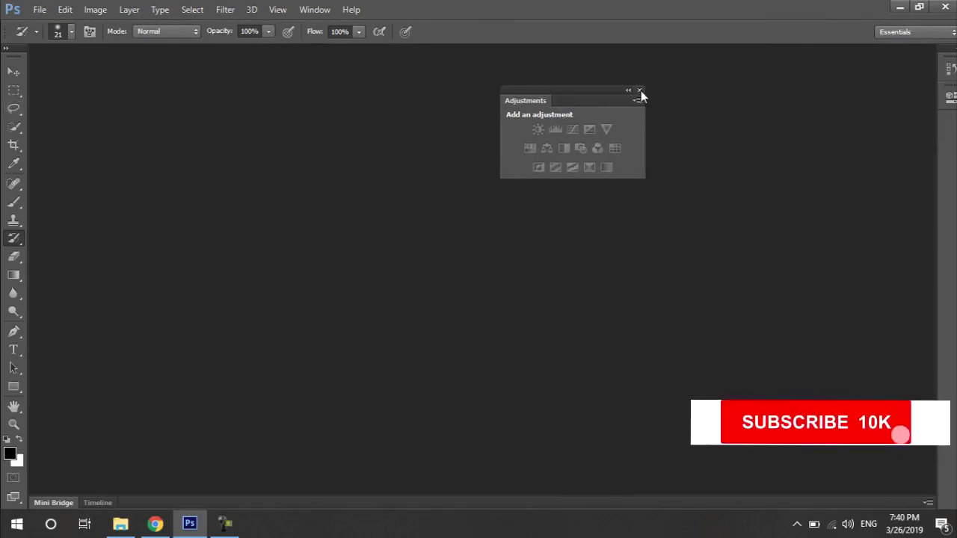
click(639, 91)
drag(15, 54, 472, 75)
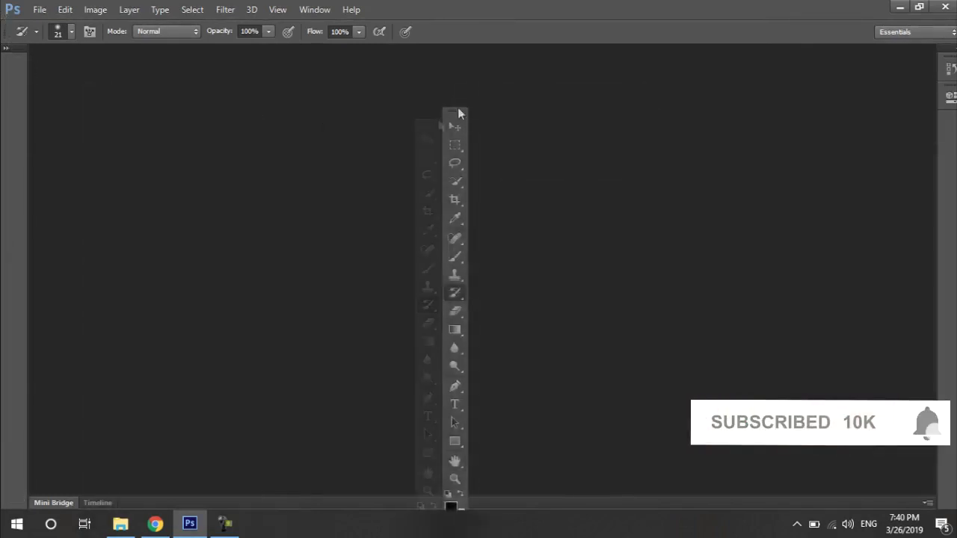
click(478, 61)
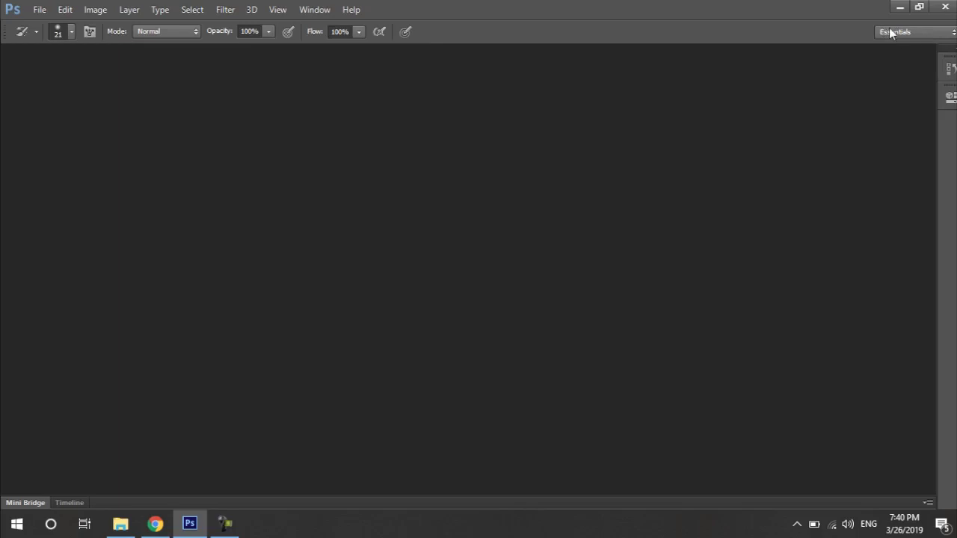
Look through the Window menu and the workspace switcher list without changing anything
click(311, 9)
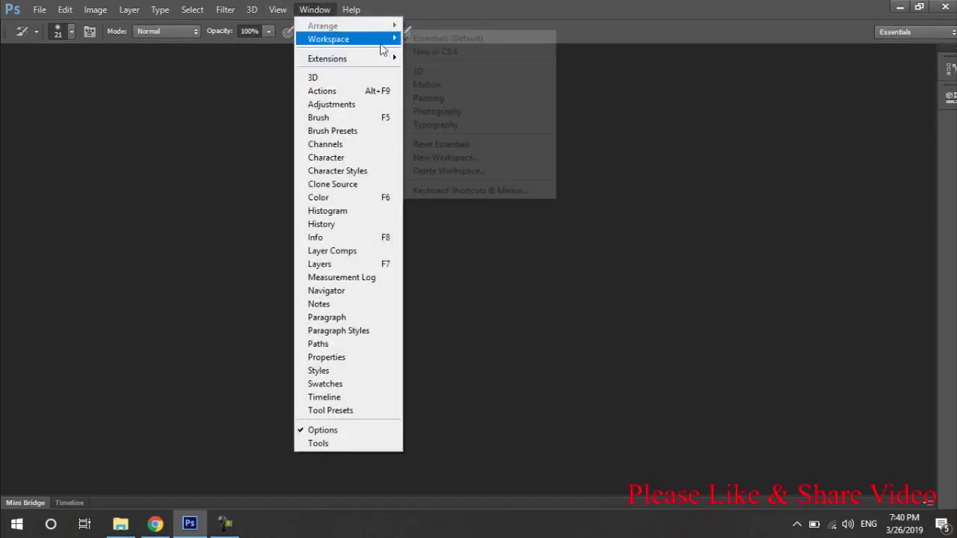
mouse_move(328, 39)
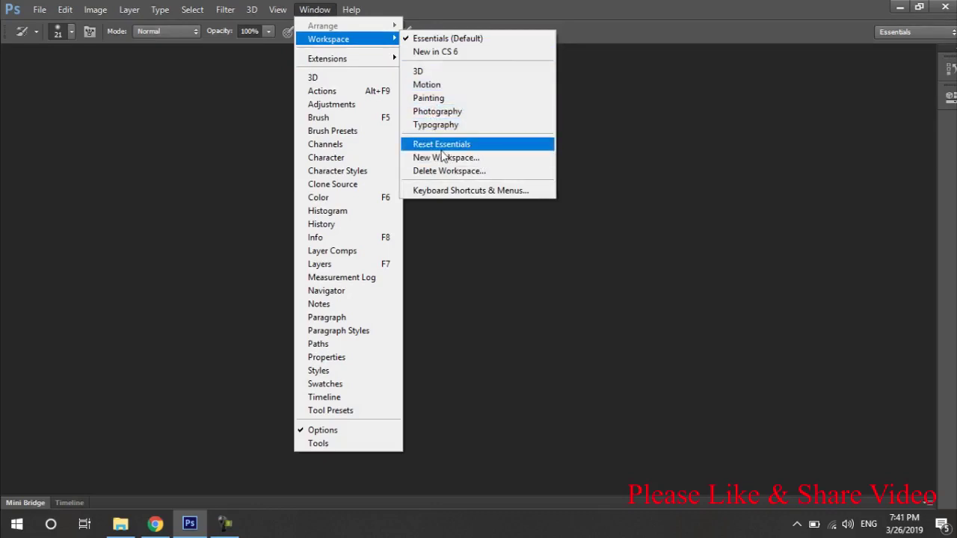
click(841, 63)
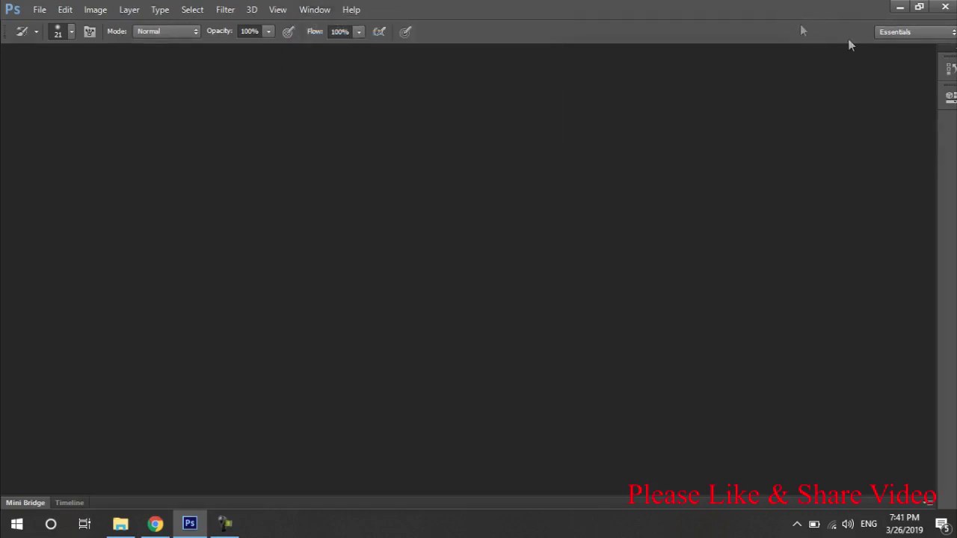
click(923, 33)
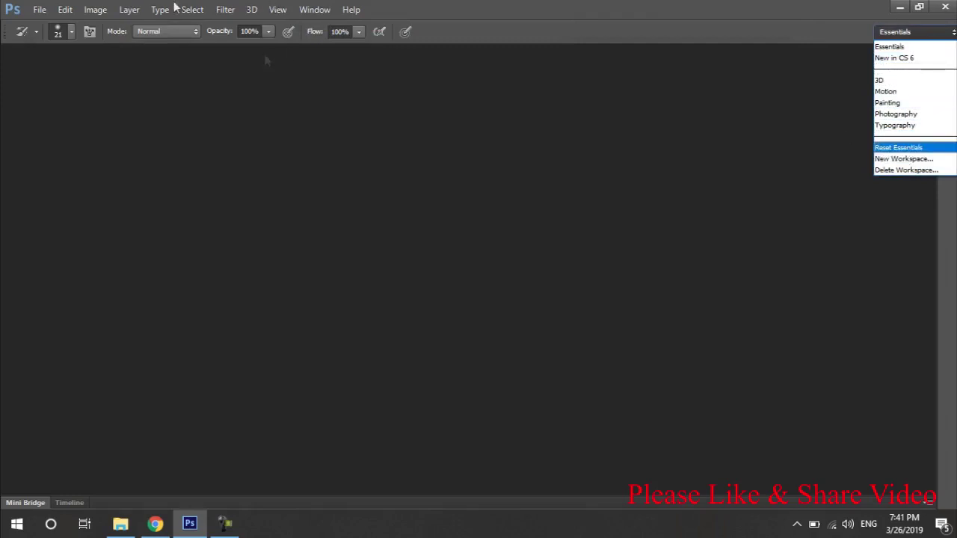
Switch to the 3D workspace and then back to Essentials
click(316, 10)
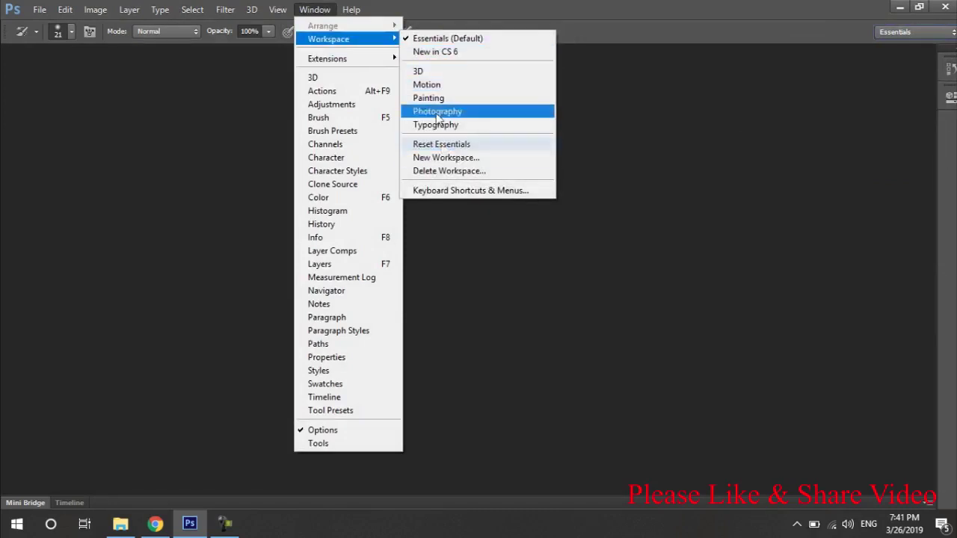
click(432, 76)
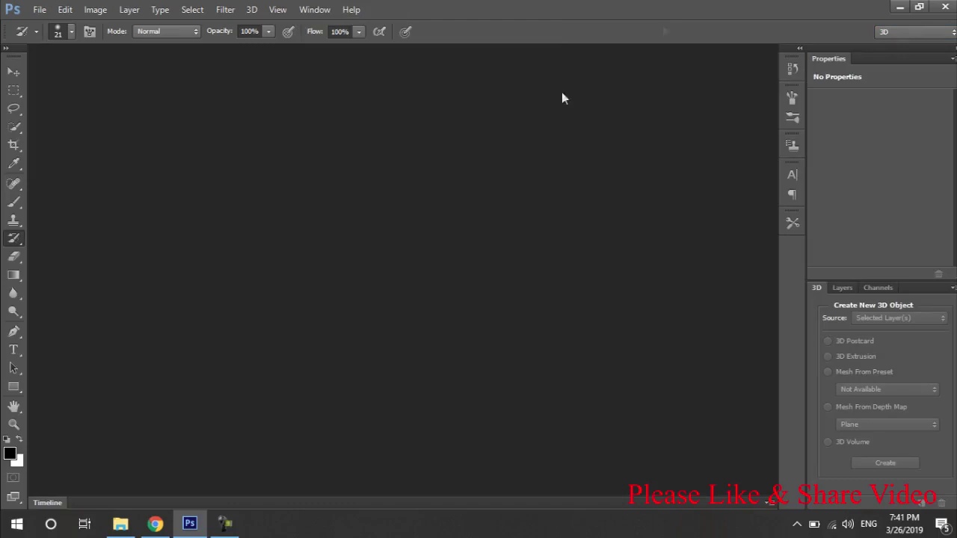
click(315, 8)
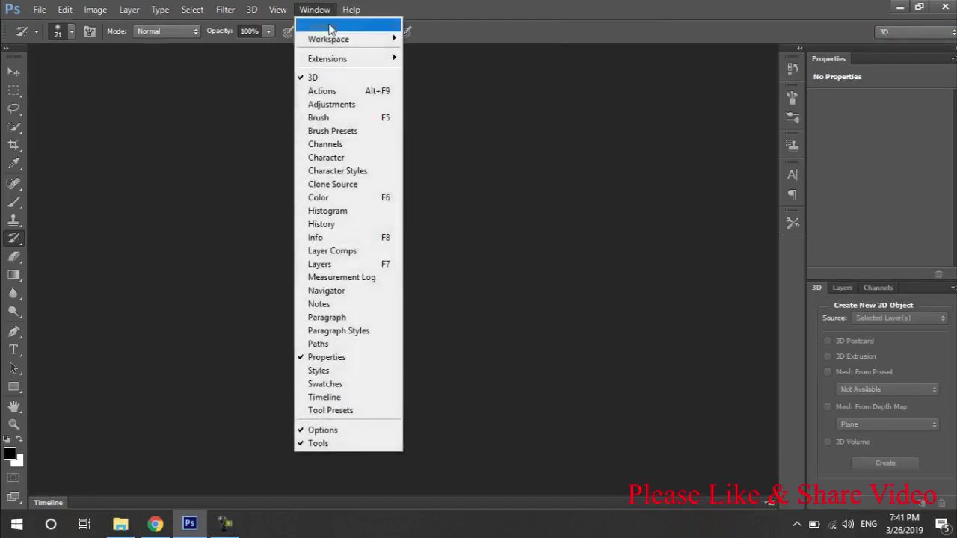
mouse_move(329, 39)
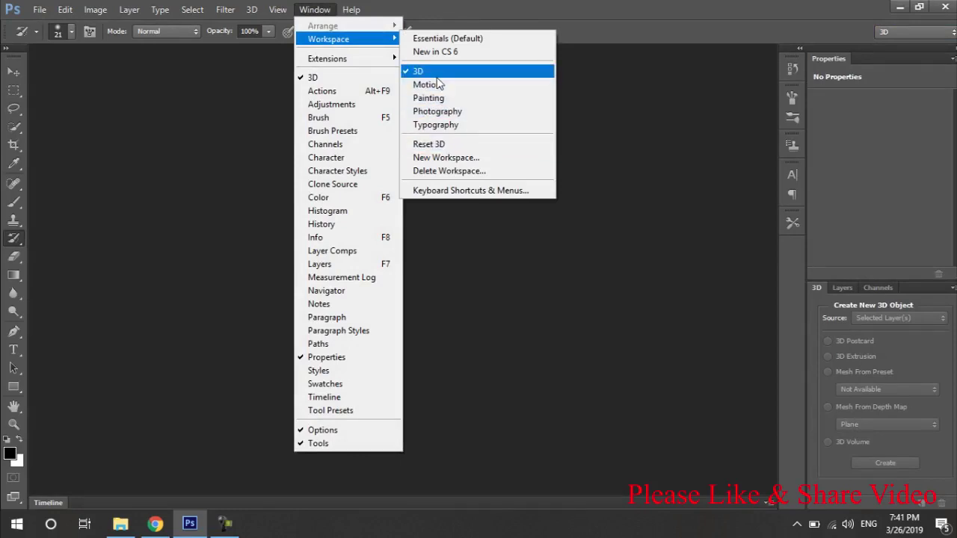
click(442, 41)
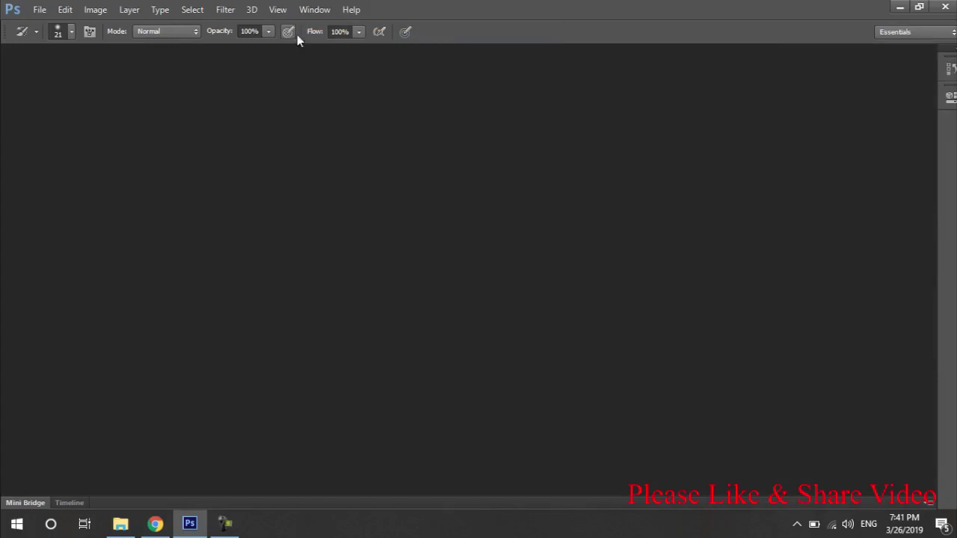
click(312, 11)
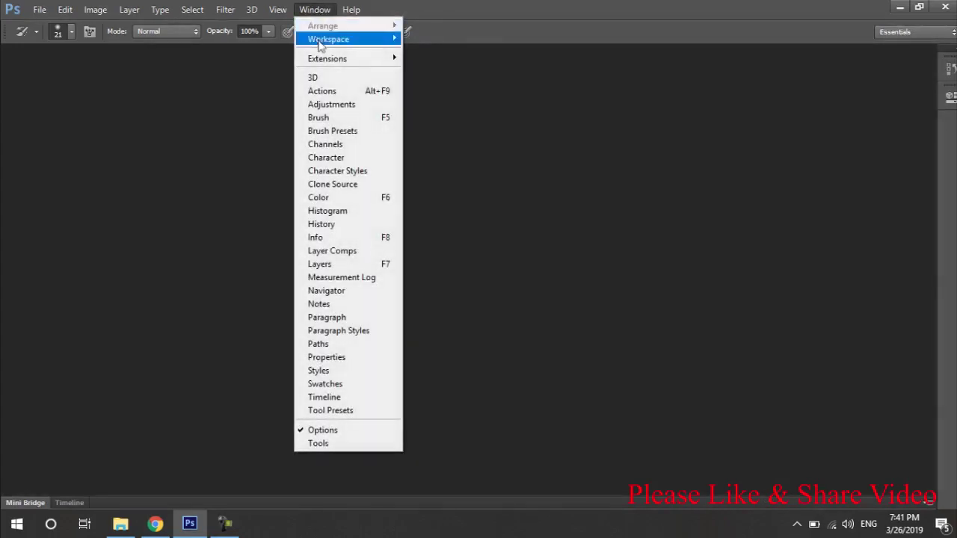
mouse_move(328, 39)
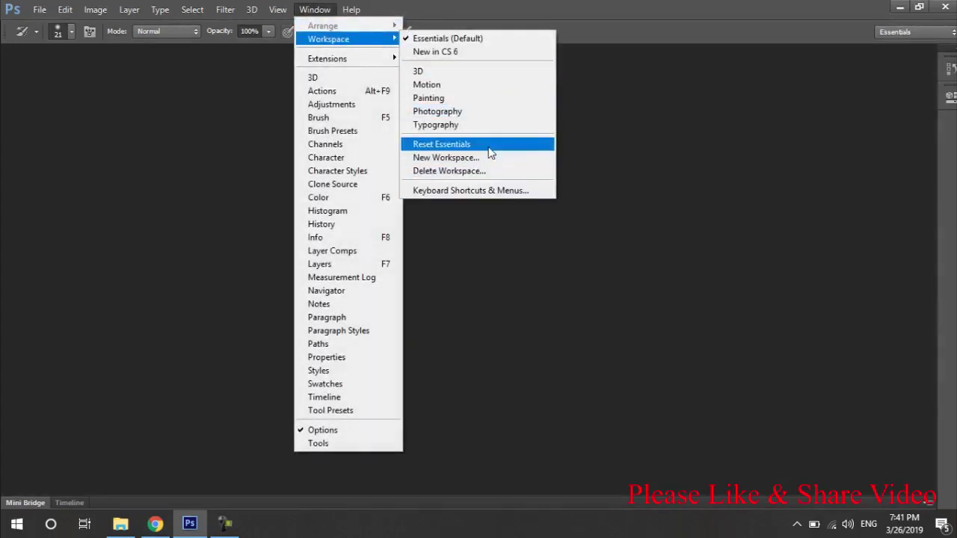
Reset Essentials to restore the default panels, then toggle the Tools panel between one and two columns twice
click(489, 146)
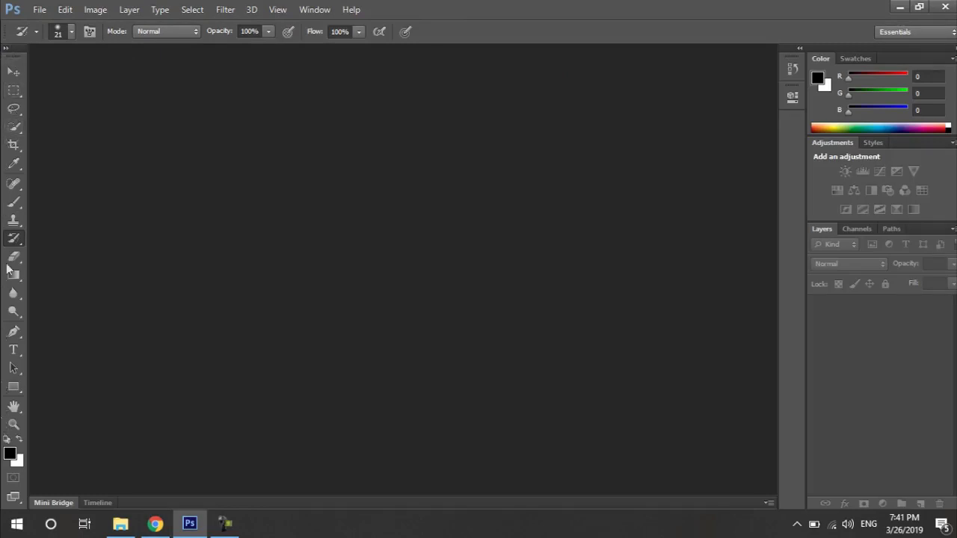
click(4, 49)
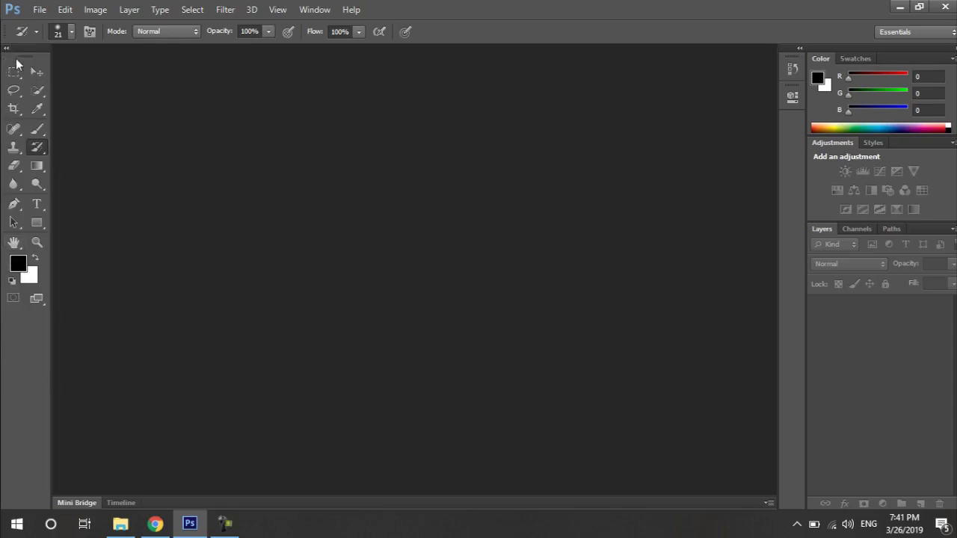
click(8, 50)
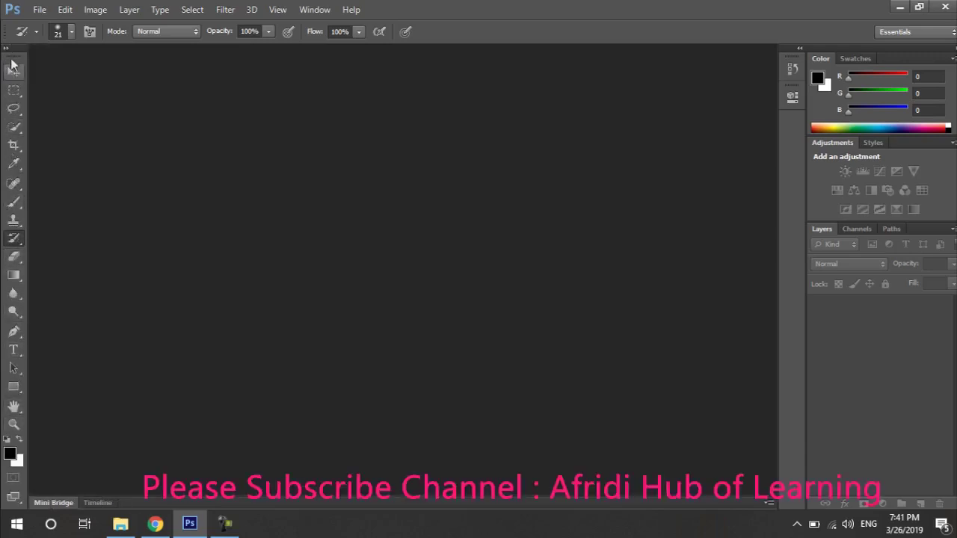
click(7, 49)
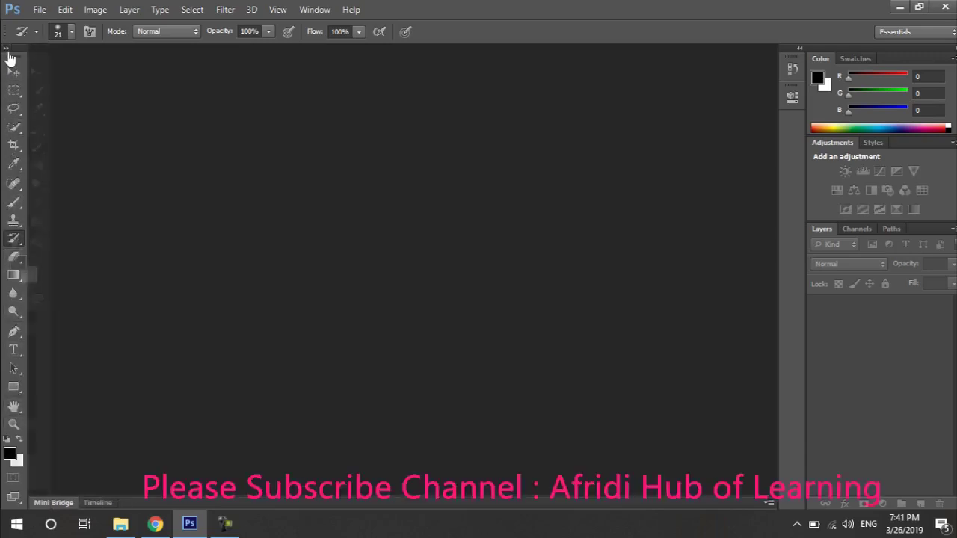
click(8, 53)
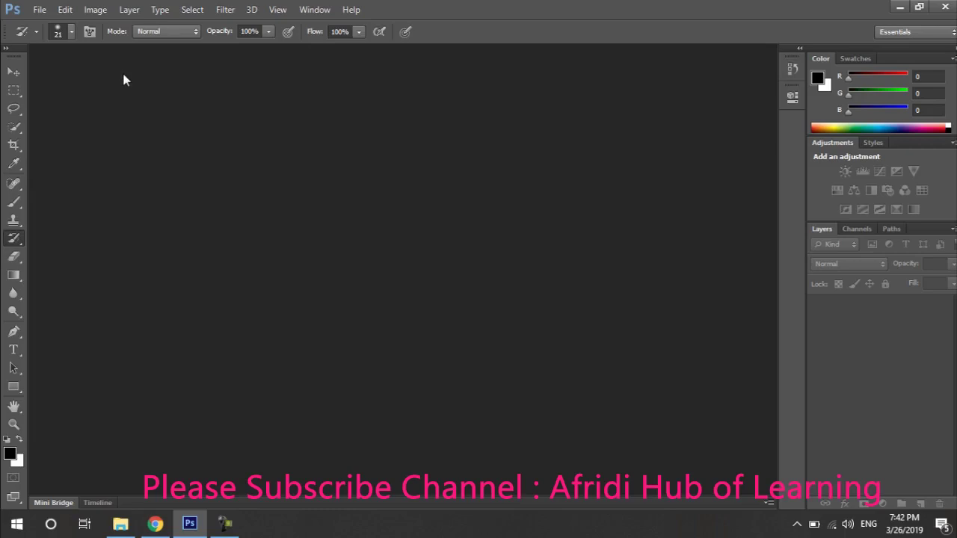
click(39, 9)
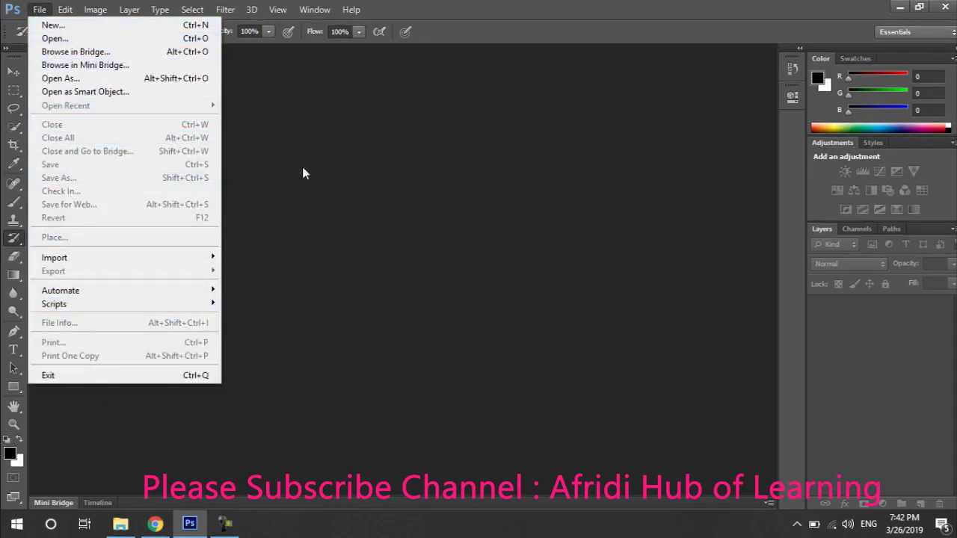
click(388, 212)
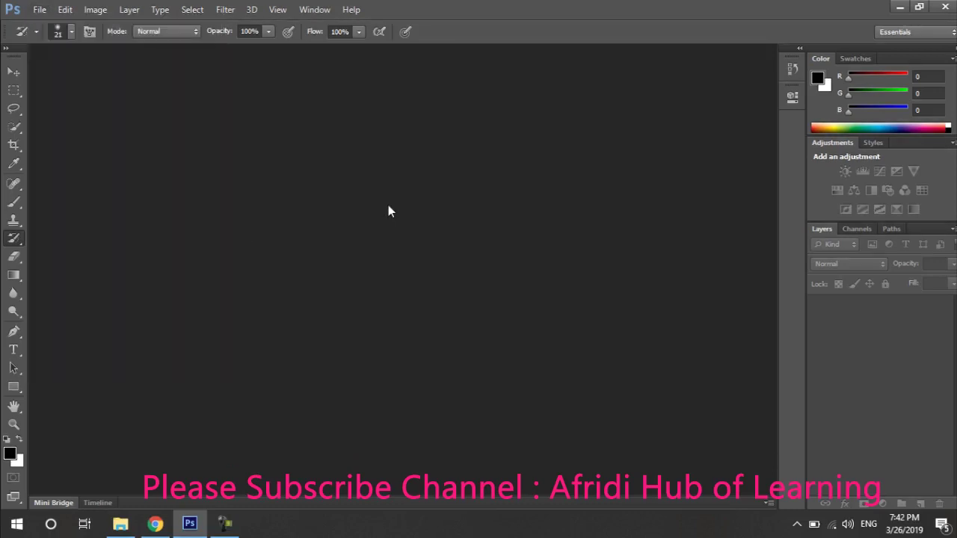